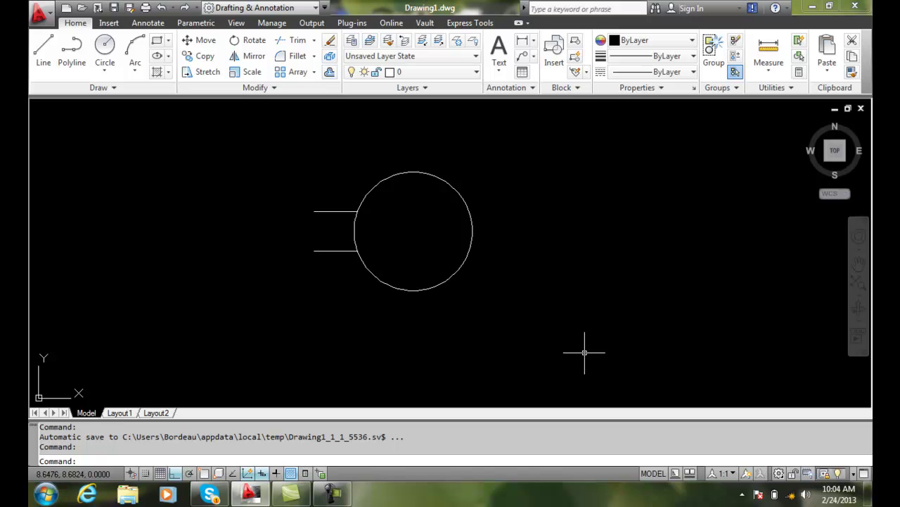
- Expand the Edit Attribute split button on the Home Block panel to reveal Single and Multiple
{"action": "left_click", "coordinate": [70, 50]}
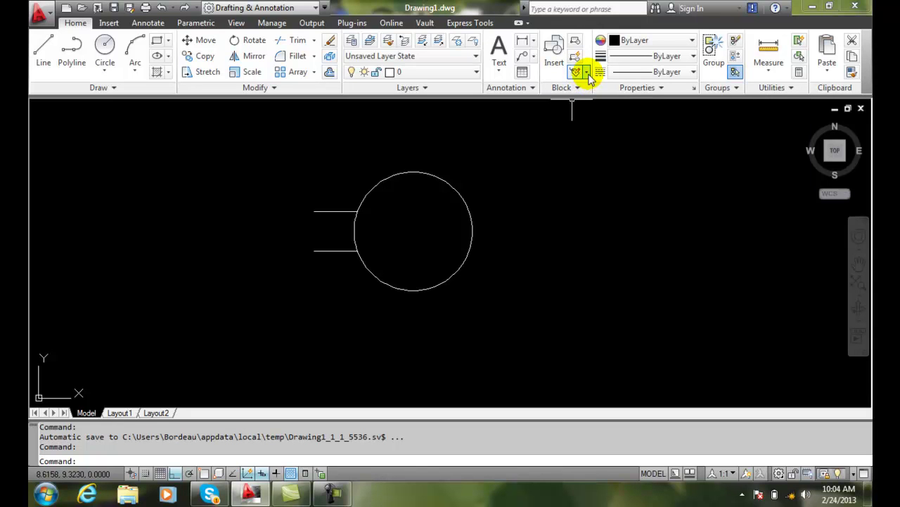
{"action": "left_click", "coordinate": [587, 73]}
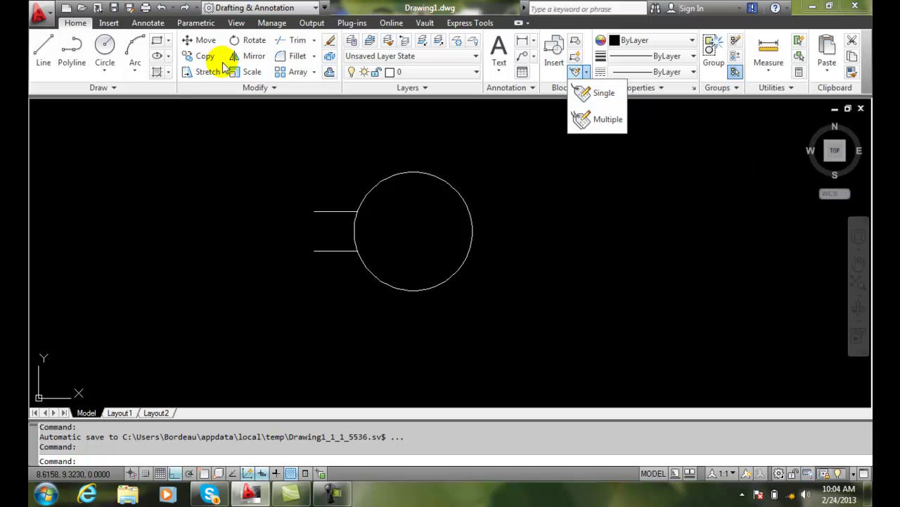
- Dismiss the attribute-edit options and switch to the Insert tab's block tools
{"action": "left_click", "coordinate": [107, 24]}
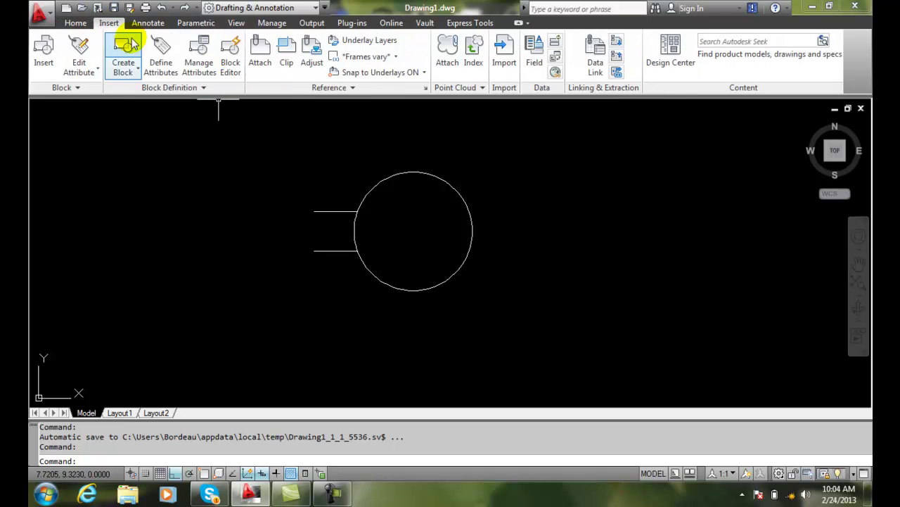
{"action": "left_click", "coordinate": [166, 68]}
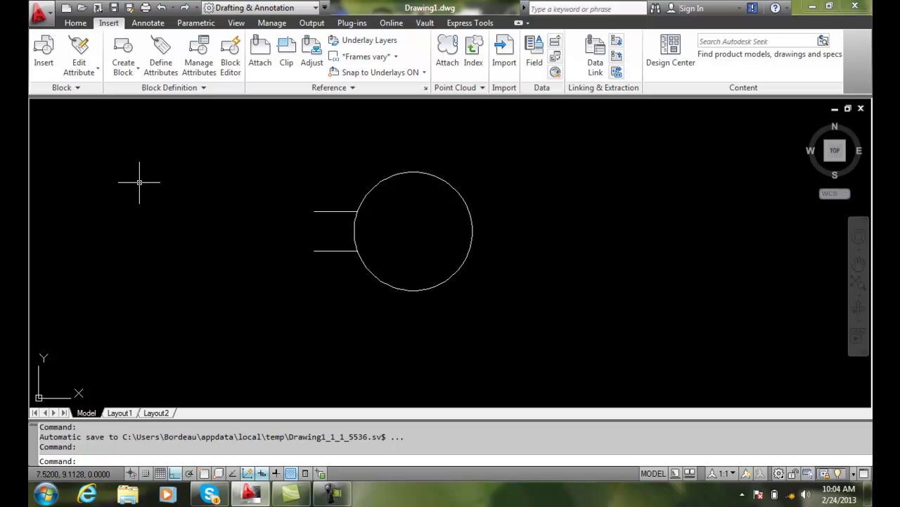
- Open the Motor block in the Block Editor via Edit Block Definition
{"action": "left_click", "coordinate": [231, 69]}
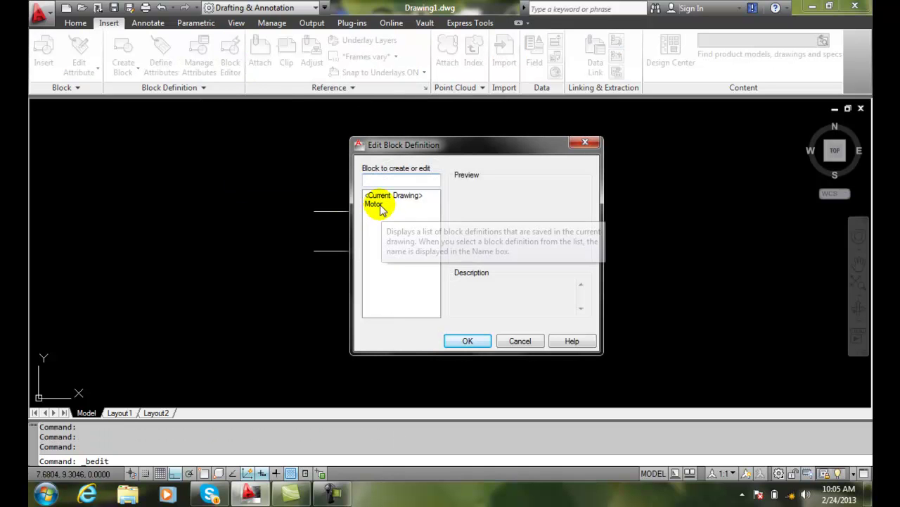
{"action": "left_click", "coordinate": [378, 205]}
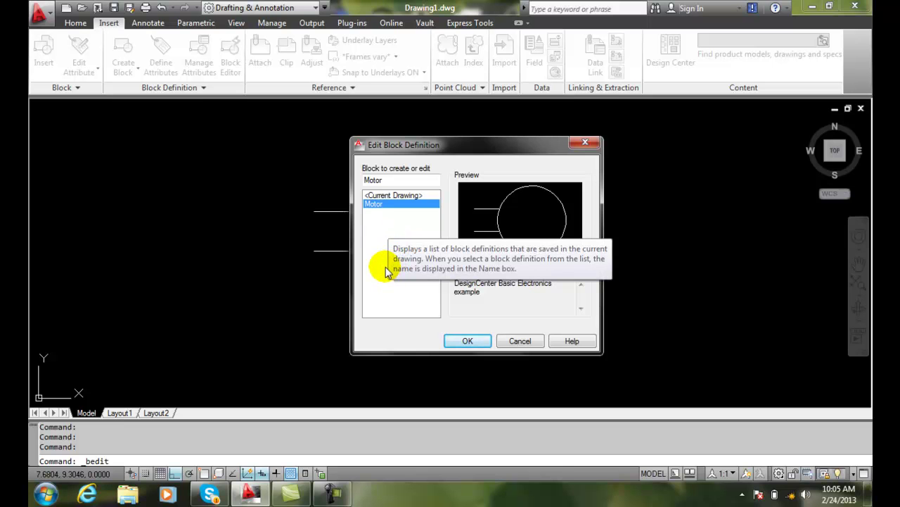
{"action": "left_click", "coordinate": [464, 342]}
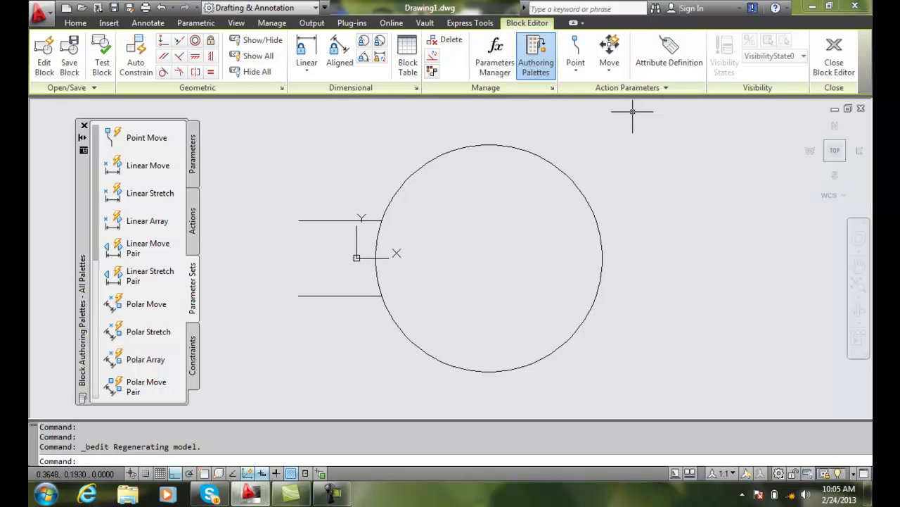
- Open and cancel Attribute Definition in the Block Editor, then close the editor back to model space
{"action": "left_click", "coordinate": [667, 48]}
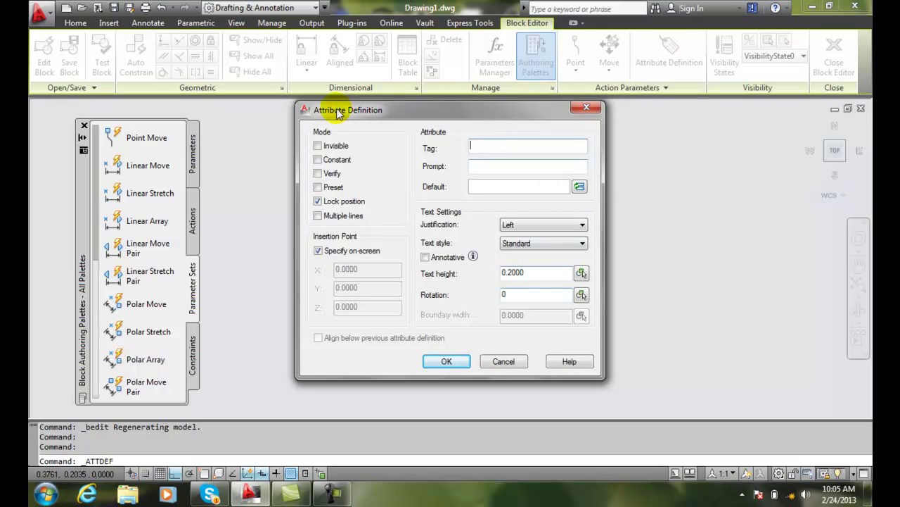
{"action": "left_click", "coordinate": [501, 361]}
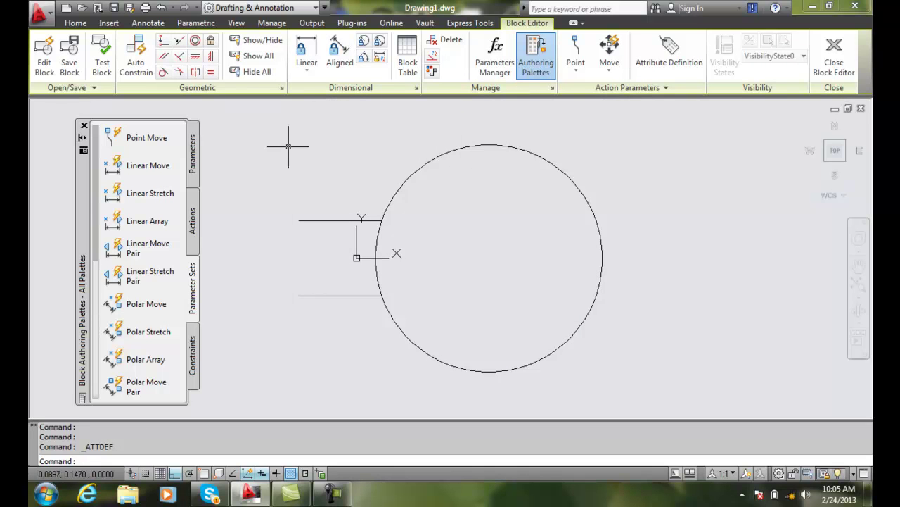
{"action": "left_click", "coordinate": [834, 60]}
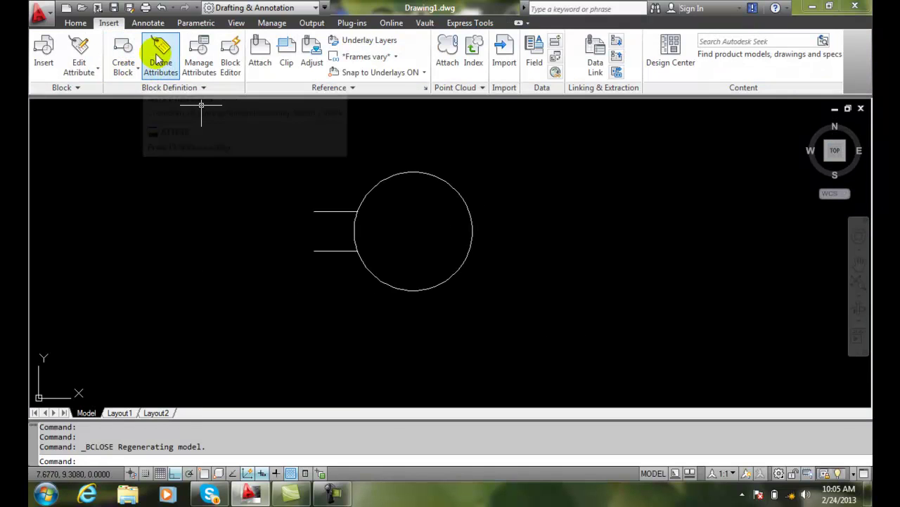
- Open the Attribute Definition dialog with Define Attributes on the Insert tab
{"action": "left_click", "coordinate": [161, 54]}
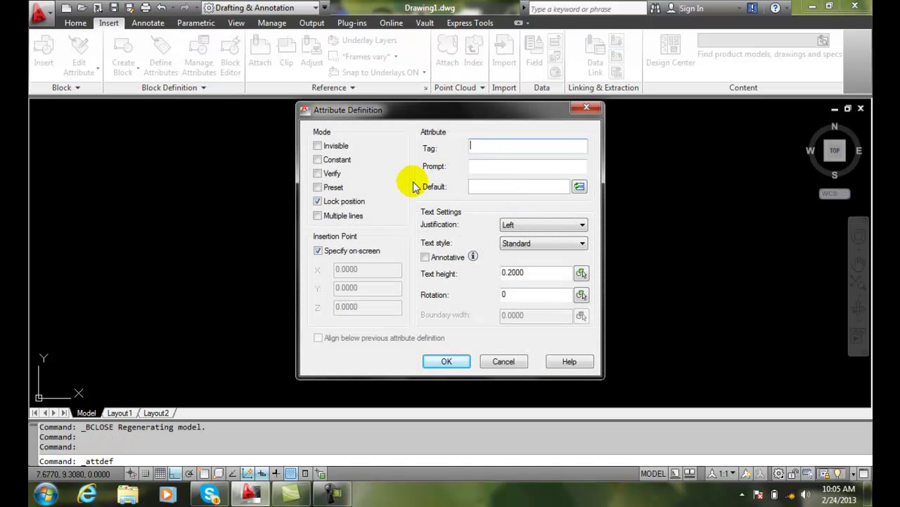